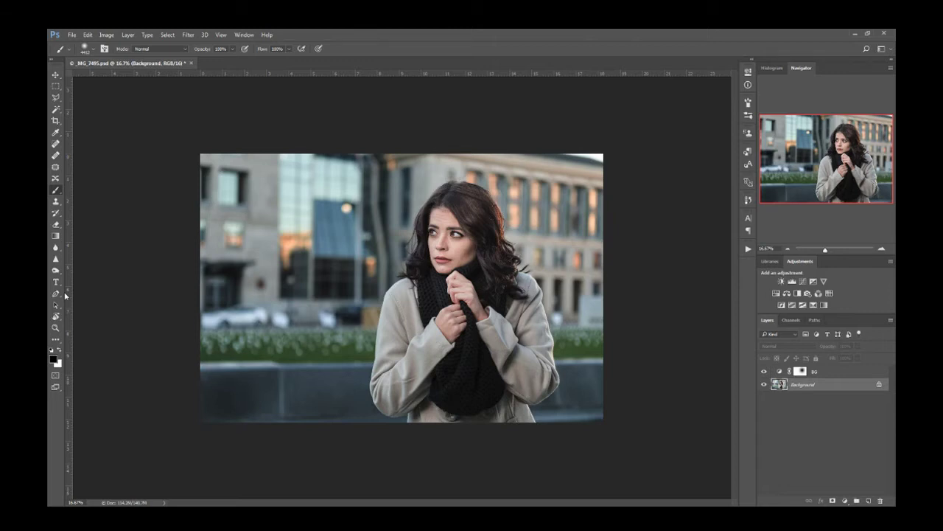
- Stamp all visible layers into a new top layer and open the Photo Filter adjustment for it
key("ctrl+shift+alt+e")
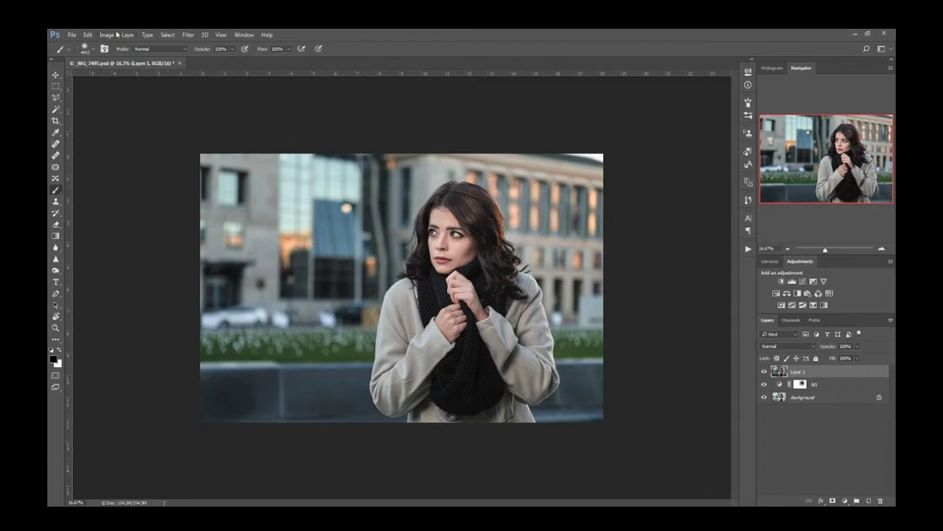
left_click(108, 35)
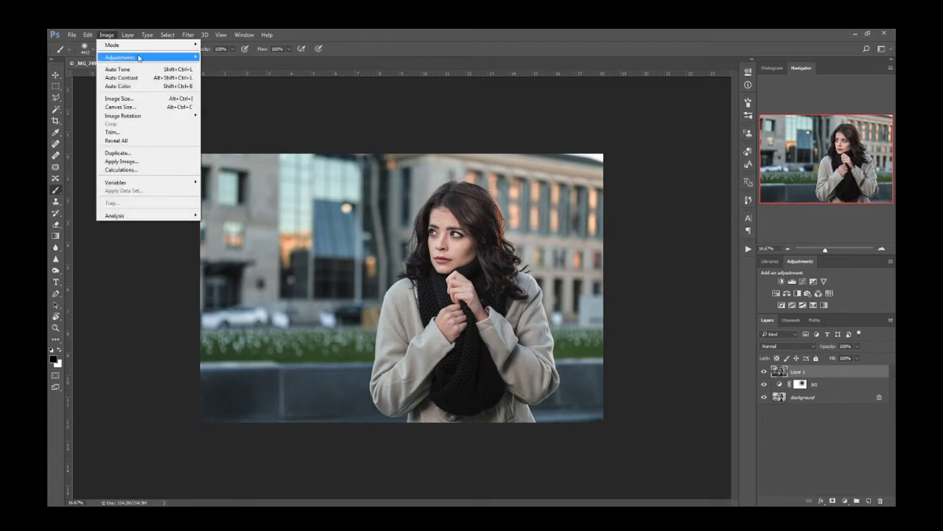
mouse_move(140, 57)
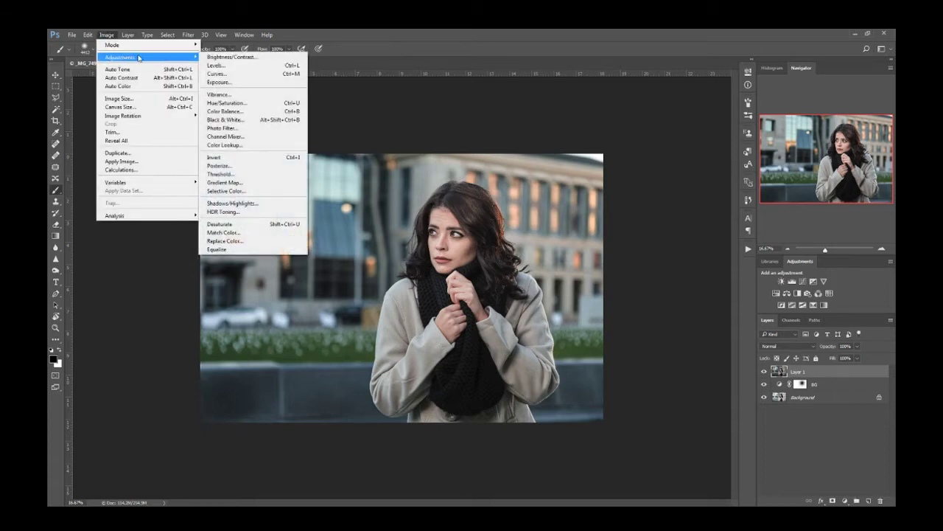
left_click(244, 129)
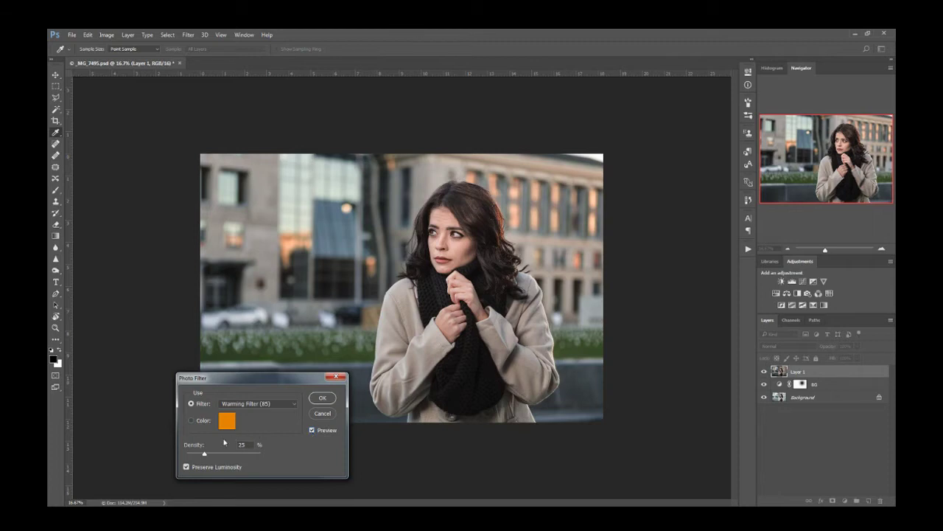
- Increase the density of Warming Filter (85), compare the image with and without the preview, and apply the filter
left_click_drag(213, 452, 224, 459)
left_click(312, 431)
left_click(312, 431)
left_click(312, 431)
left_click(311, 431)
left_click(312, 431)
left_click(312, 430)
key("Return")
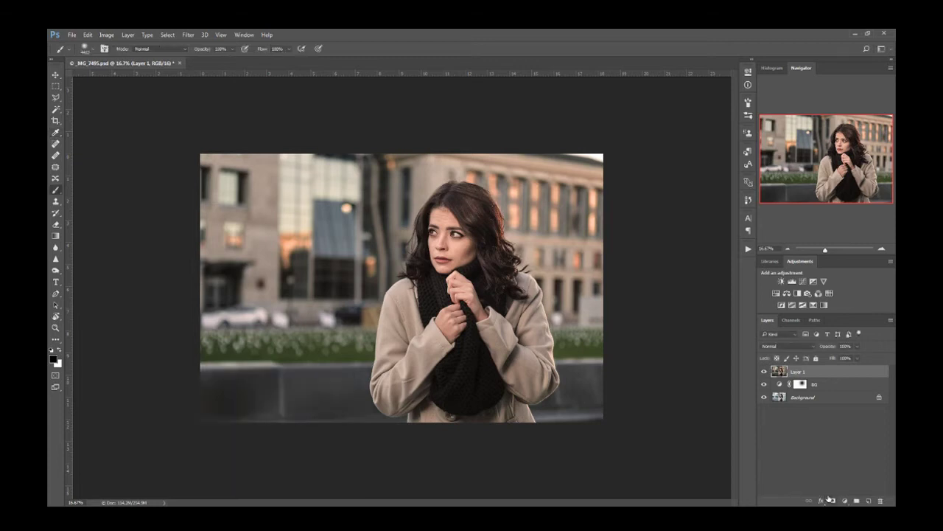
- Add a layer mask to Layer 1, invert it to black, and switch the foreground color to white
left_click(832, 501)
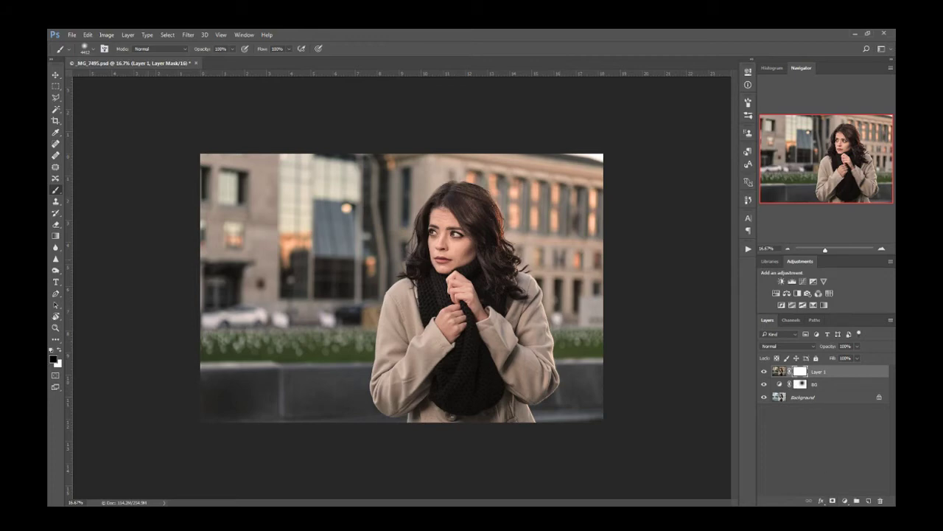
key("ctrl+i")
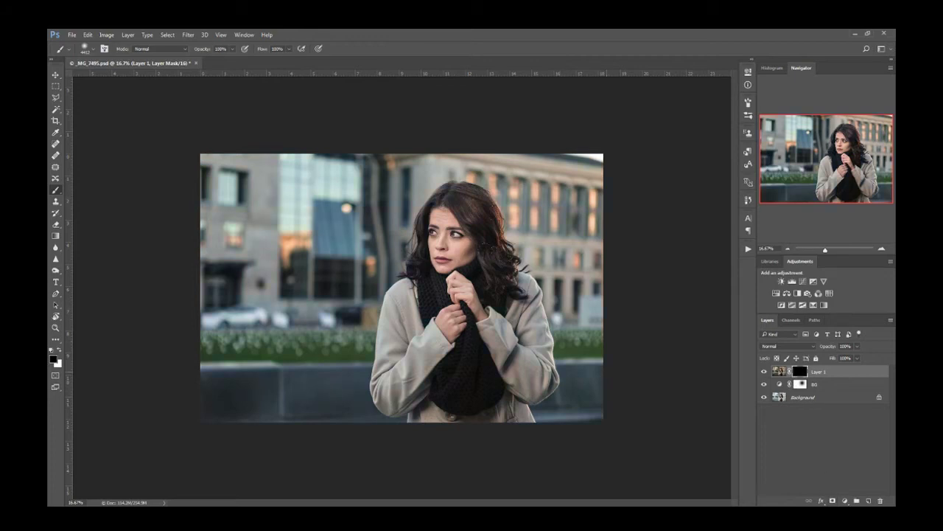
key("x")
- Toggle Layer 1's visibility to compare the photo with and without the warmed skin
left_click(763, 372)
left_click(764, 372)
left_click(764, 372)
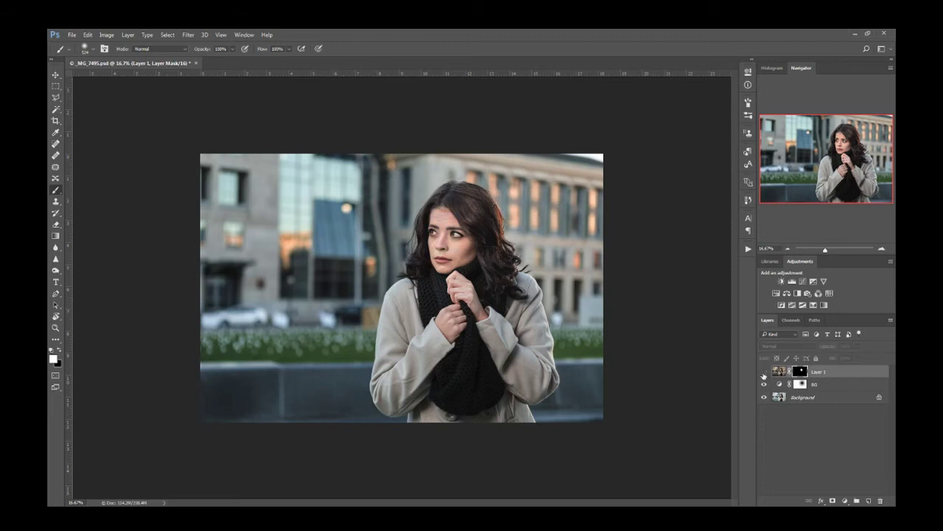
left_click(763, 372)
left_click(764, 373)
left_click(764, 372)
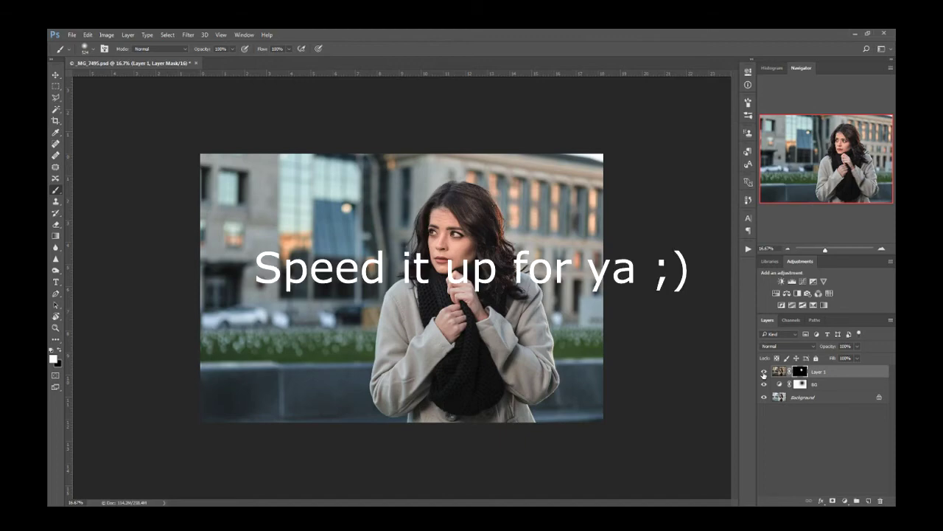
- Refine Layer 1's mask with the Brush over the face and both hands, using the red mask overlay
scroll(435, 309, "up", 5)
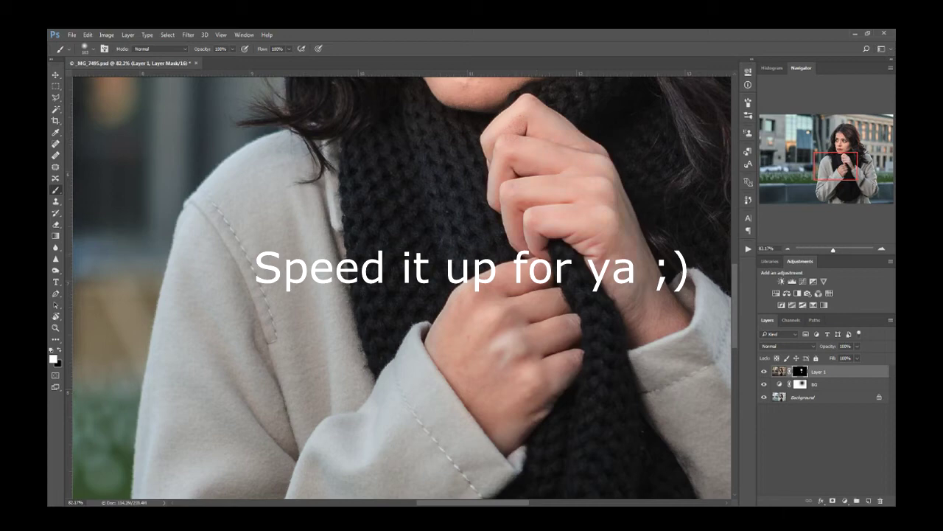
scroll(402, 287, "up", 5)
key("backslash")
key("c")
key("b")
left_click_drag(331, 328, 434, 302)
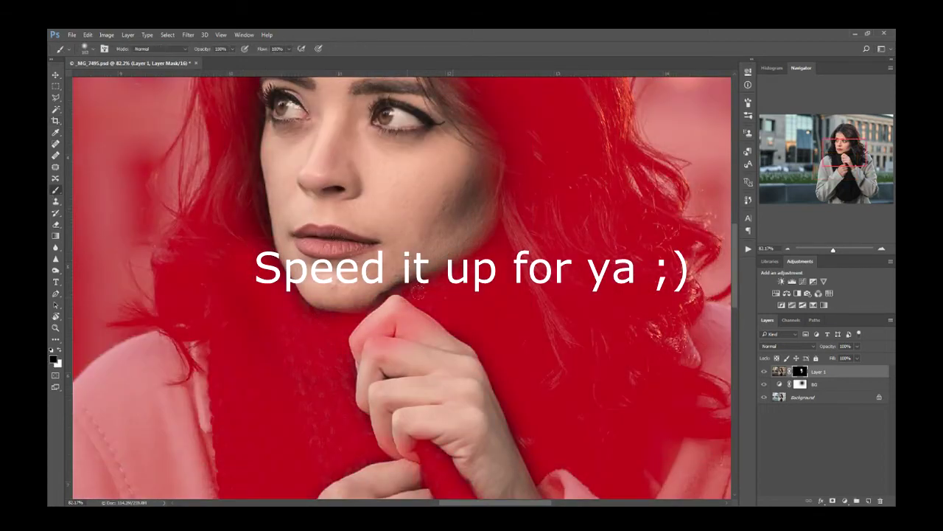
scroll(382, 345, "down", 5)
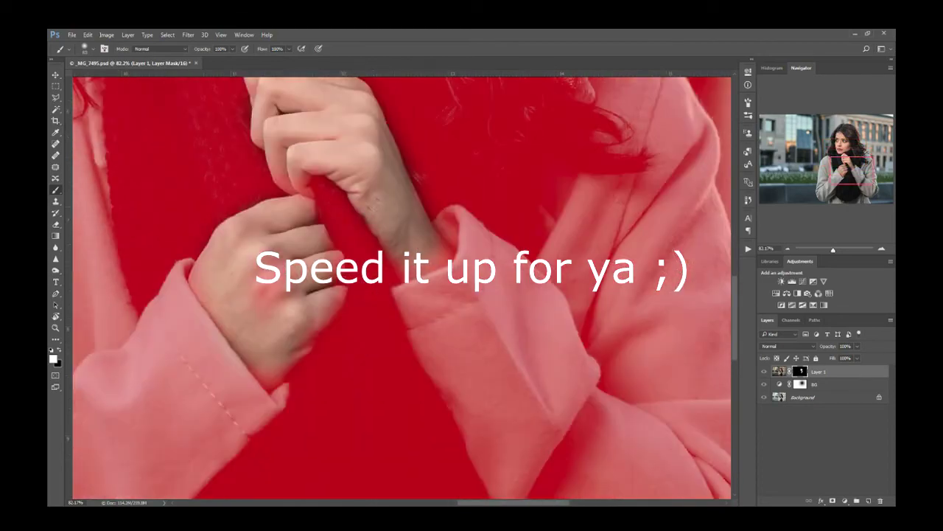
left_click(266, 295)
scroll(266, 330, "up", 5)
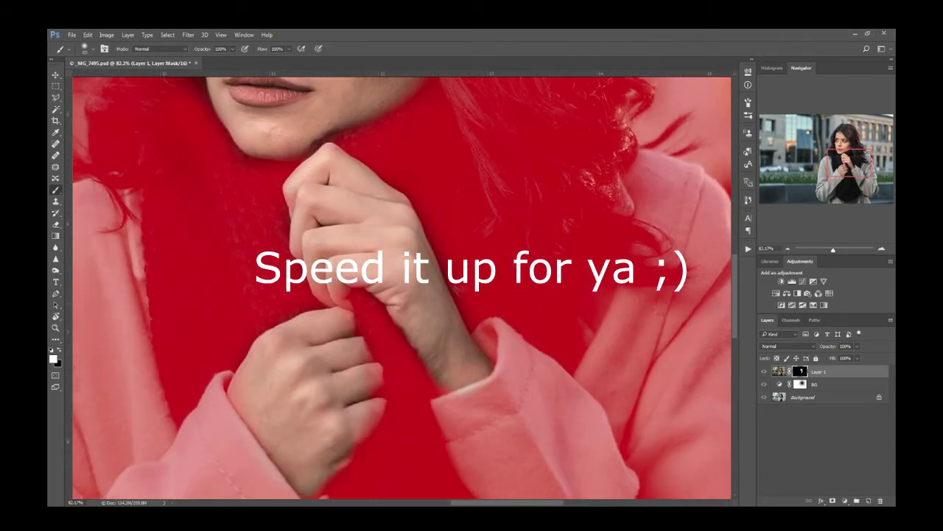
scroll(333, 323, "up", 3)
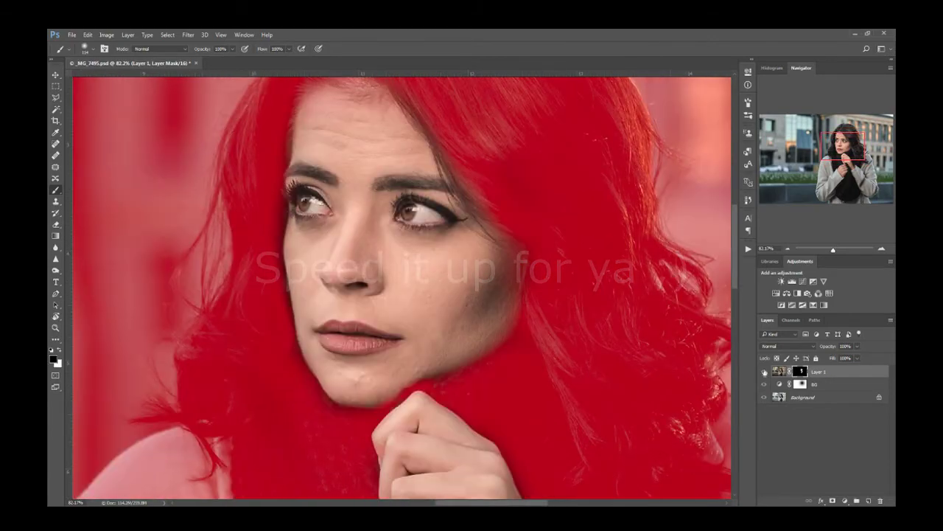
- Turn off the mask overlay and toggle Layer 1 to compare the face and hands before and after warming
left_click(764, 371)
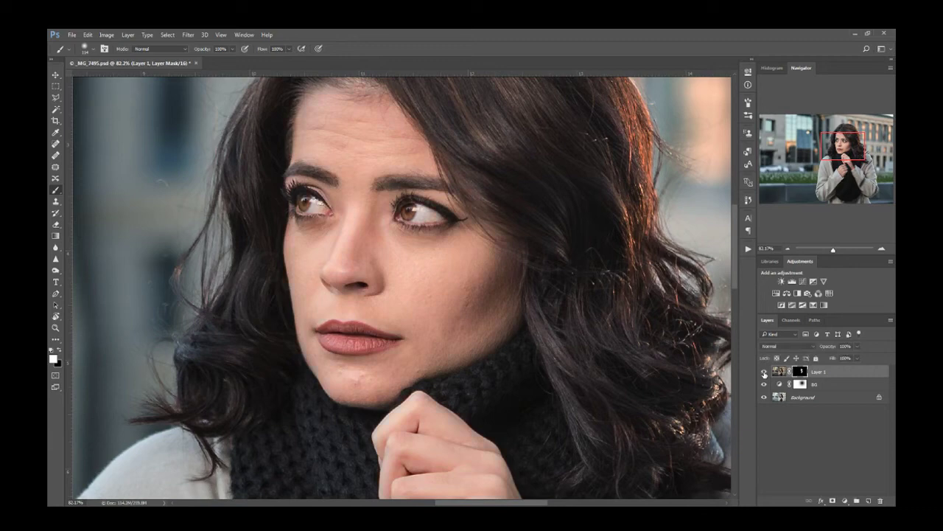
left_click(765, 372)
left_click(764, 373)
left_click(764, 374)
left_click(764, 374)
left_click(765, 373)
left_click(764, 374)
left_click(765, 374)
left_click(764, 374)
left_click(764, 374)
left_click(764, 374)
left_click(765, 374)
left_click(764, 373)
- Stamp the visible layers into a new layer and apply Photo Filter with Warming Filter (85) at 25% density
scroll(534, 361, "down", 8)
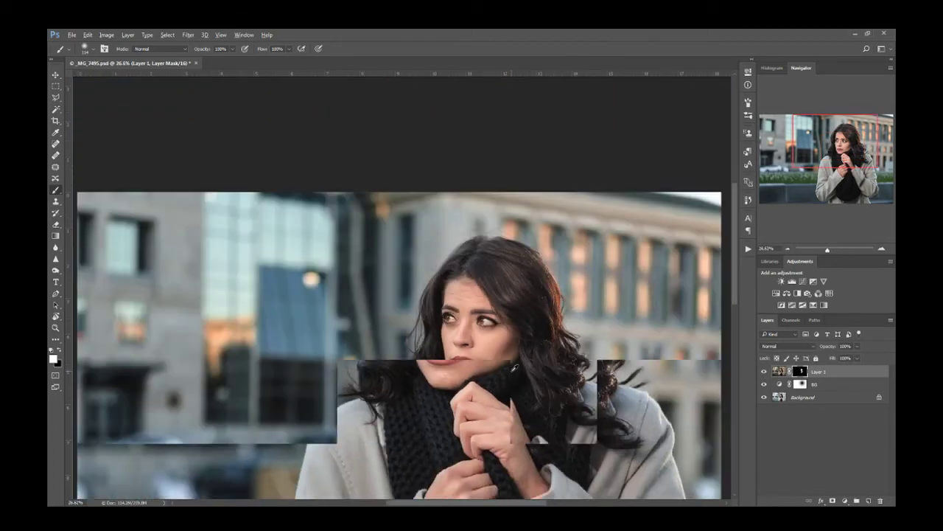
scroll(515, 367, "up", 4)
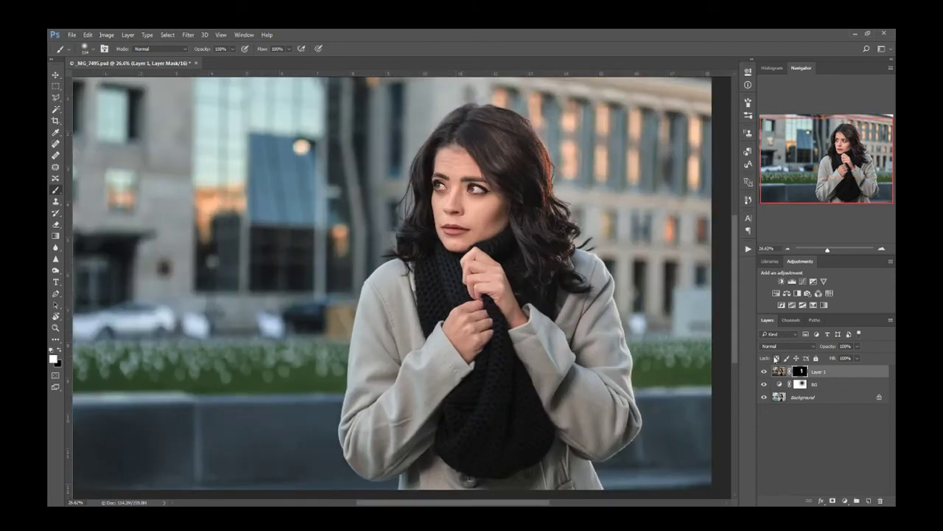
key("ctrl+shift+alt+n")
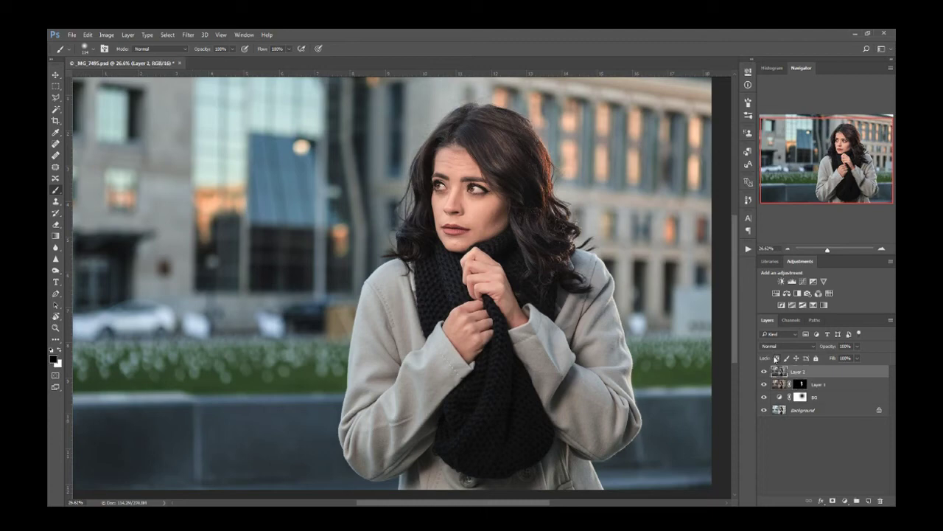
left_click(107, 34)
mouse_move(147, 57)
left_click(221, 127)
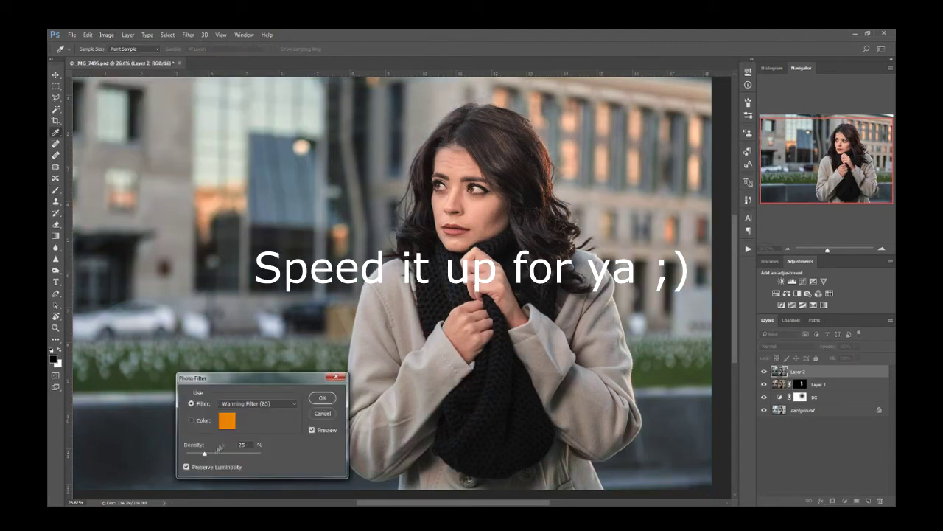
left_click(322, 397)
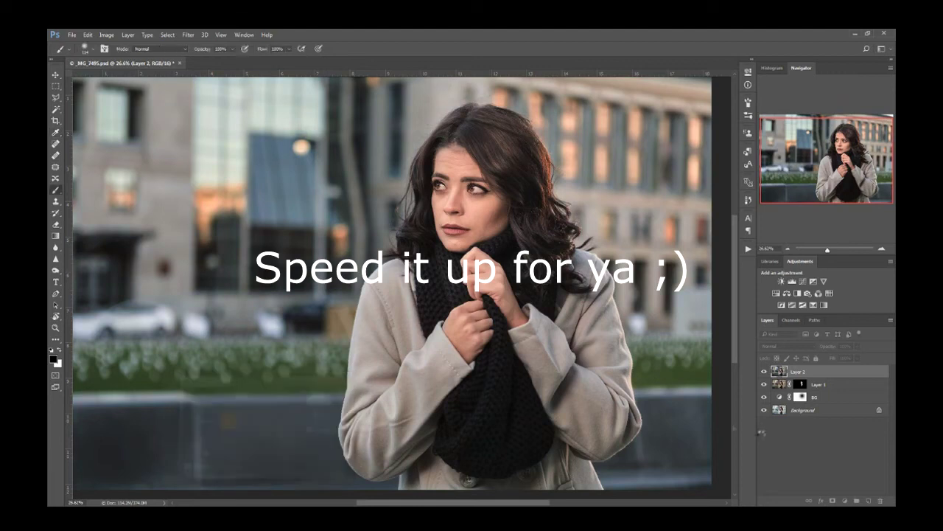
- Add an inverted black mask to Layer 2 and paint the warming filter onto the woman's coat
left_click(833, 501)
key("ctrl+i")
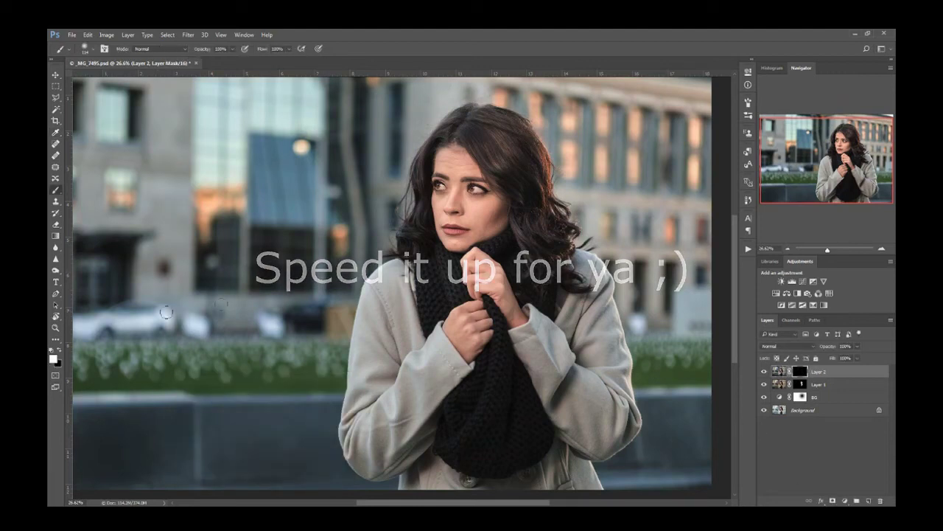
left_click_drag(366, 371, 361, 422)
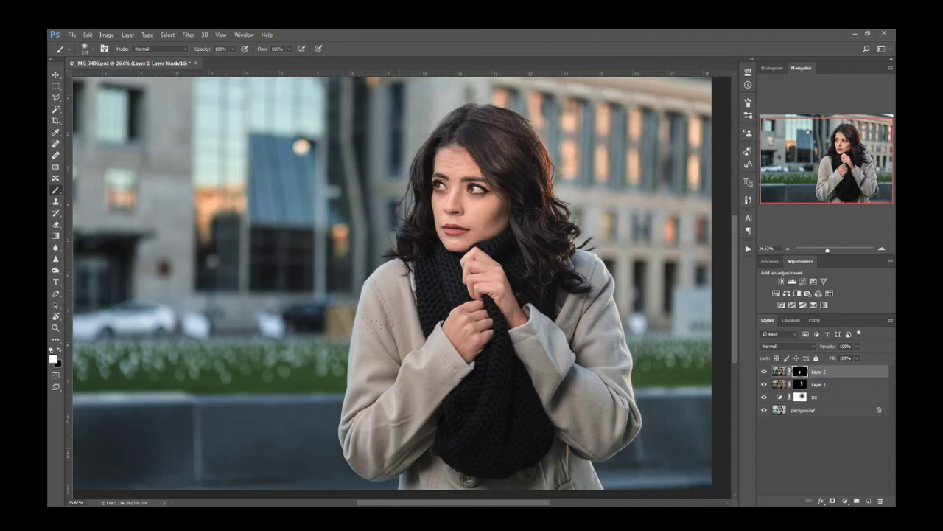
left_click_drag(392, 278, 309, 171)
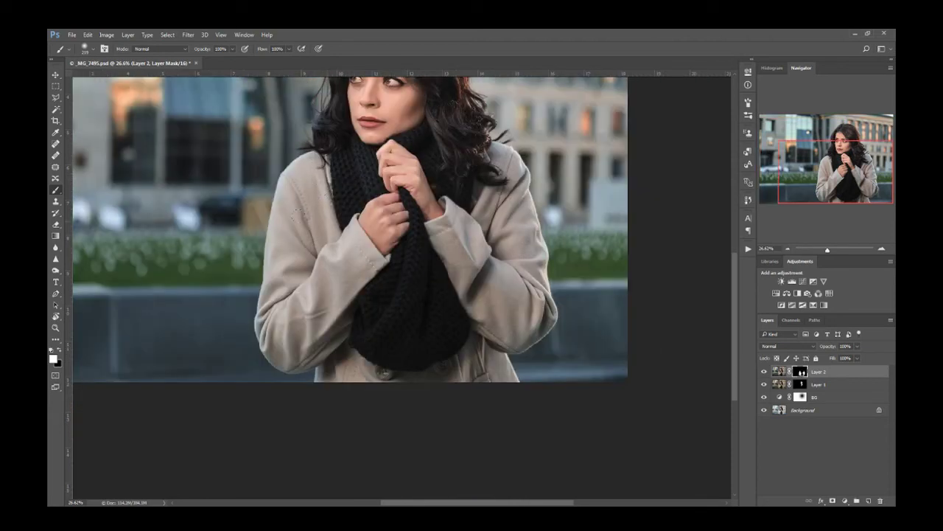
key("x")
key("backslash")
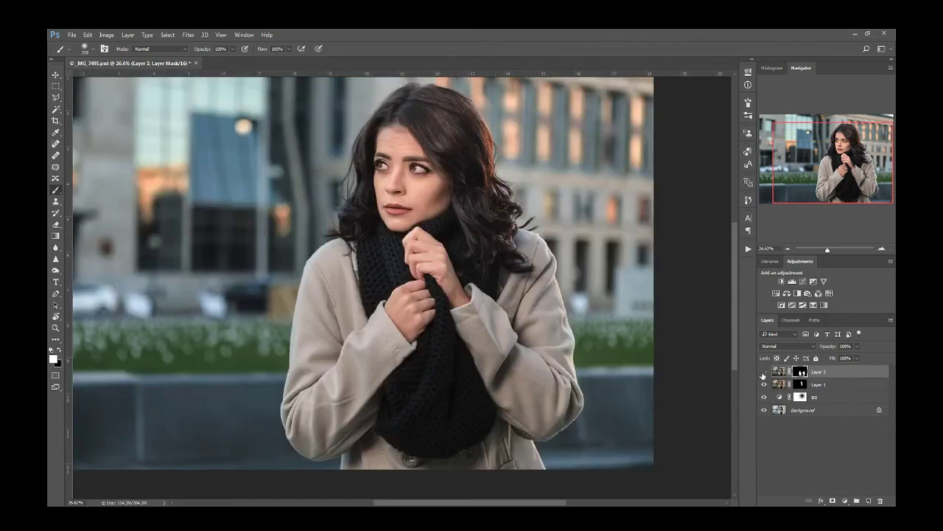
- Compare the coat with and without Layer 2 and open the layer's opacity setting
left_click(763, 372)
left_click(764, 373)
left_click(856, 349)
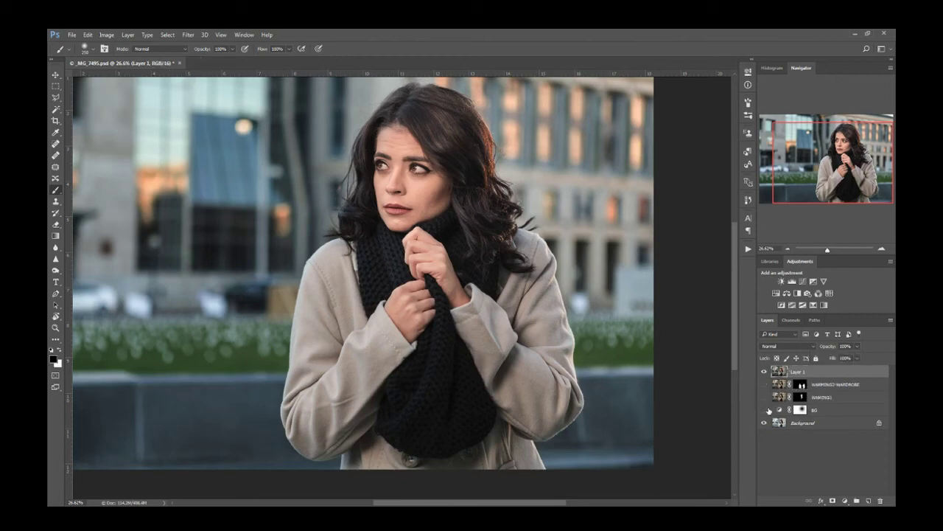
- Make the BG layer visible beneath the merged top layer and fit the whole image on screen
left_click(763, 372)
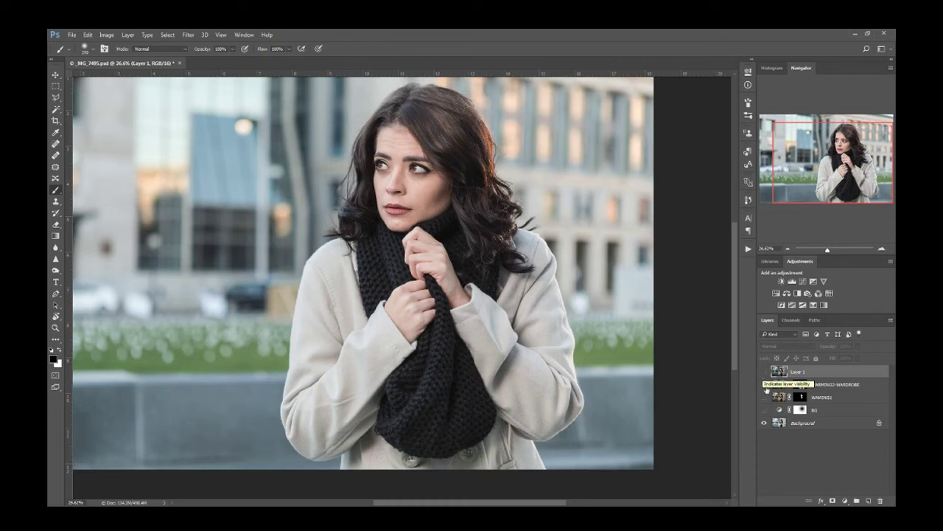
left_click(764, 409)
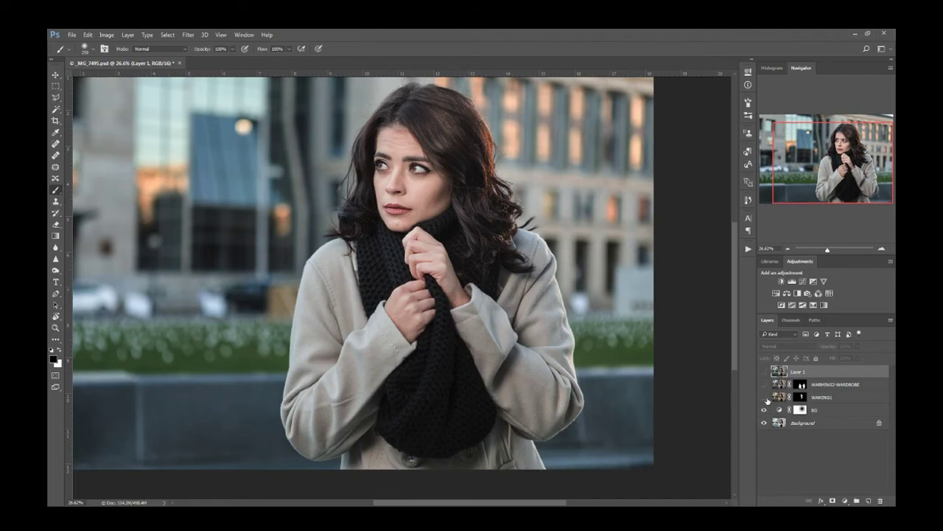
left_click(764, 371)
key("ctrl+0")
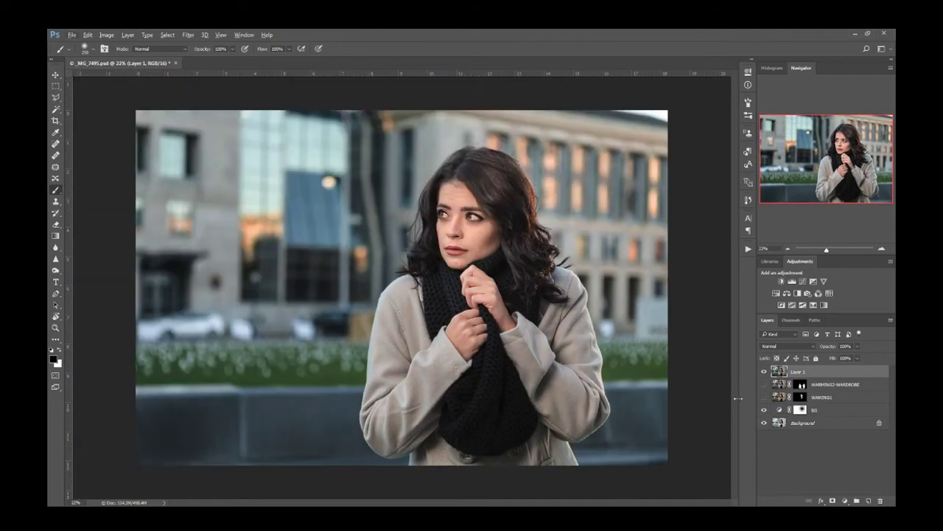
- Toggle the merged top layer's visibility to compare the full photo before and after the warming
left_click(764, 372)
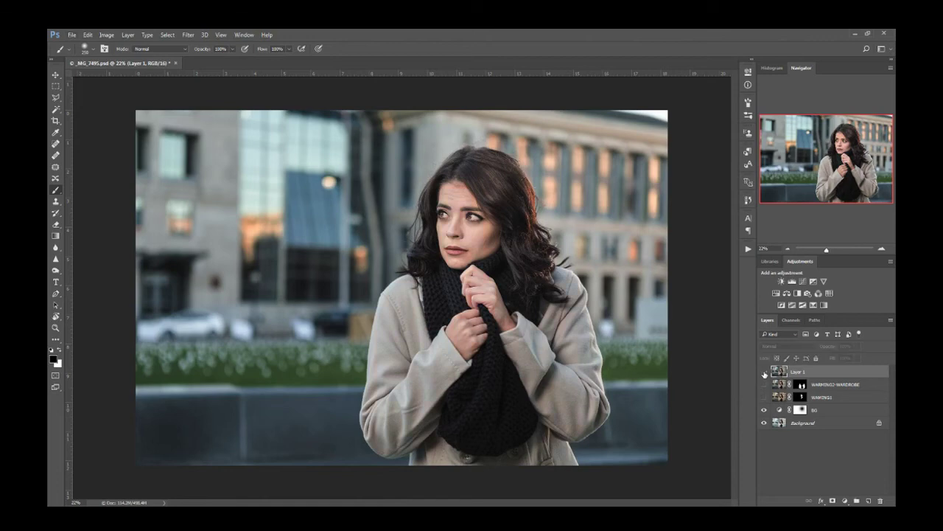
left_click(765, 372)
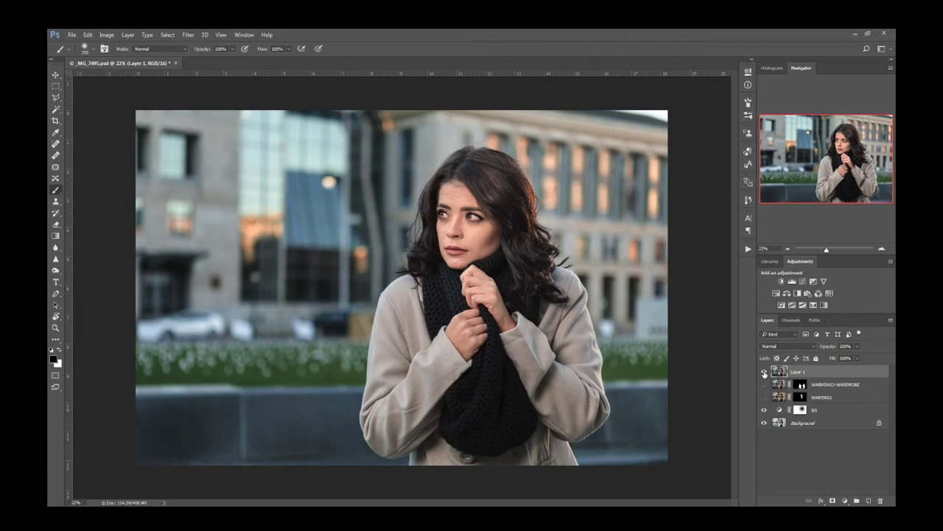
left_click(764, 373)
left_click(765, 373)
left_click(765, 373)
left_click(764, 373)
left_click(764, 373)
left_click(764, 373)
left_click(764, 373)
left_click(764, 373)
left_click(764, 373)
left_click(764, 373)
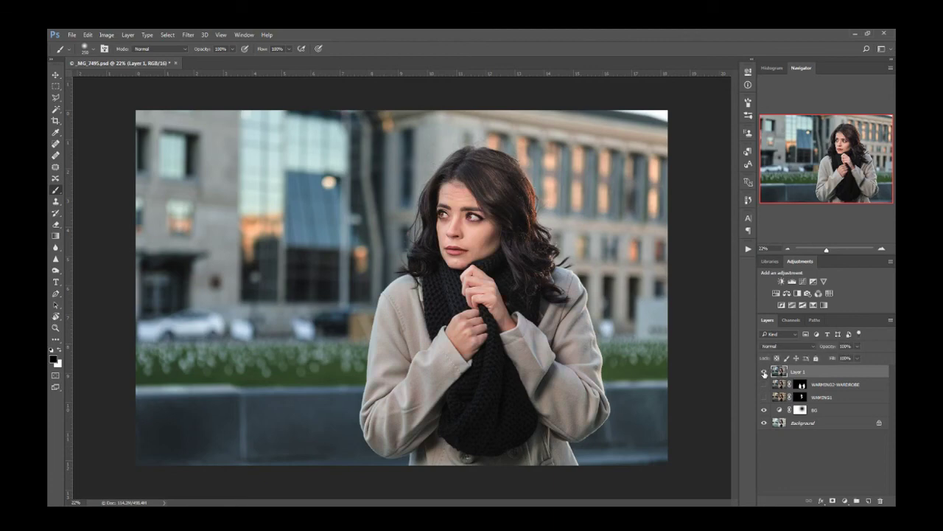